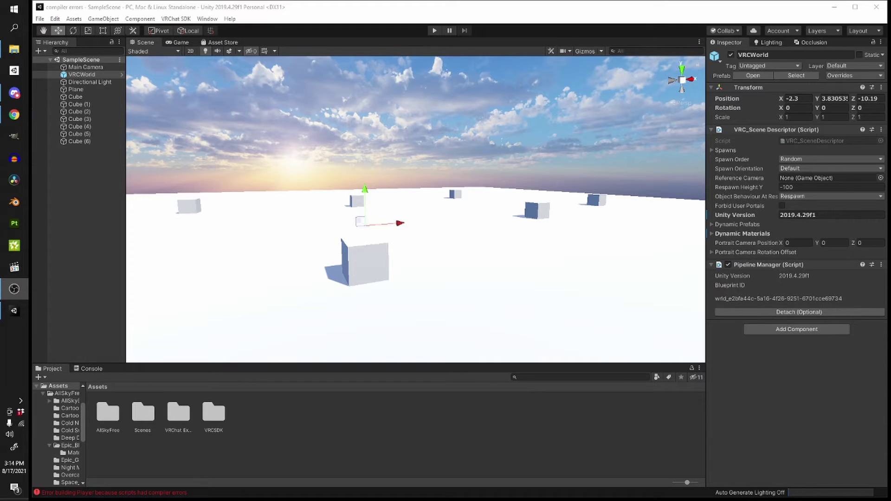
click(180, 26)
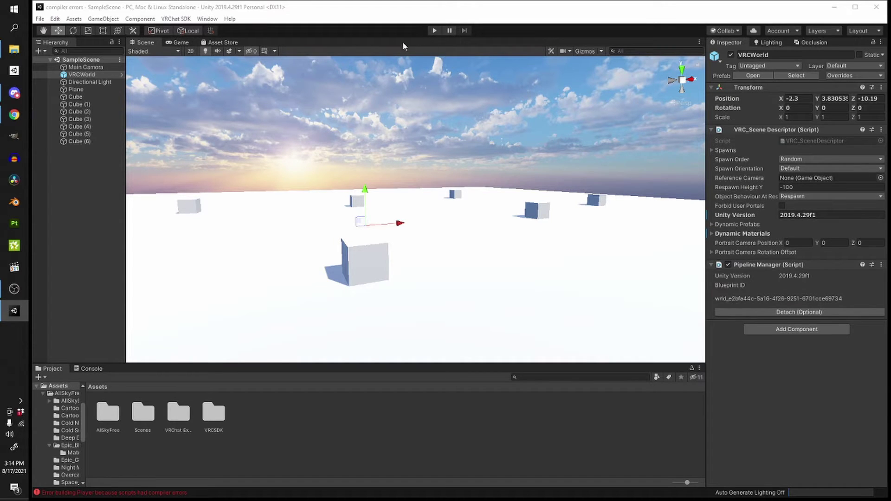
alt+drag(600, 155, 448, 243)
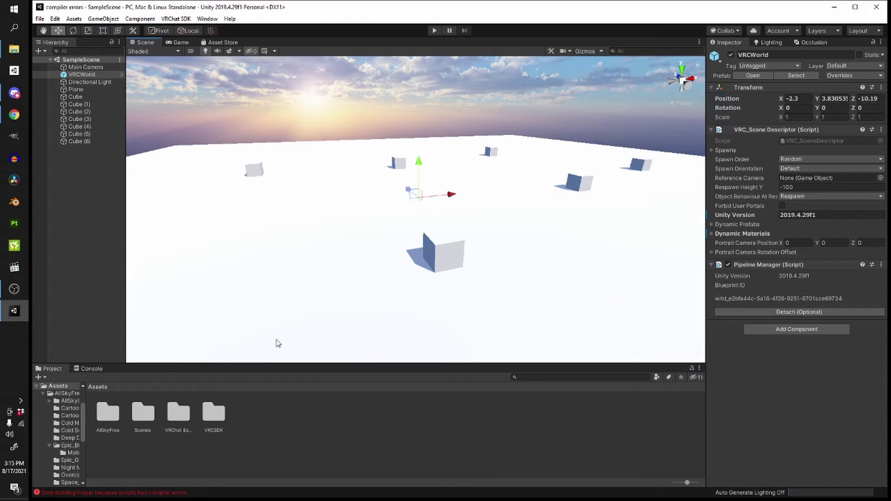
right_drag(335, 309, 302, 287)
scroll(303, 286, down, 2)
middle_drag(316, 286, 287, 264)
right_drag(362, 287, 385, 272)
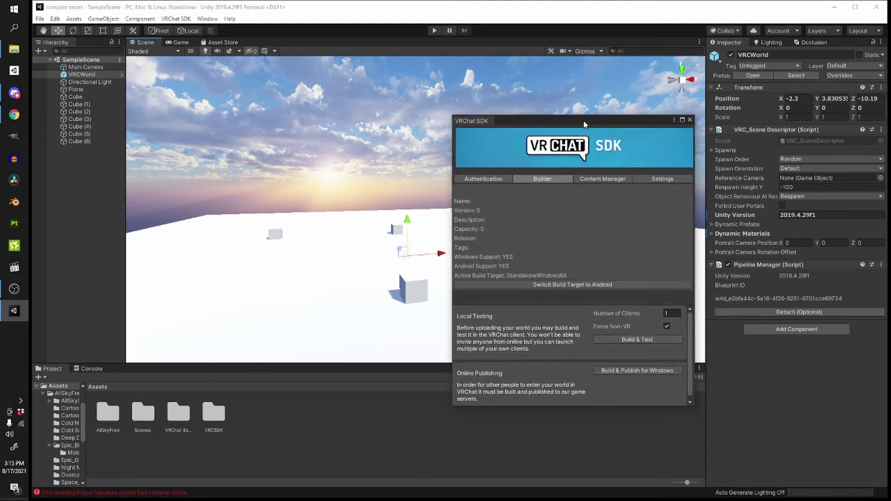
drag(581, 123, 890, 148)
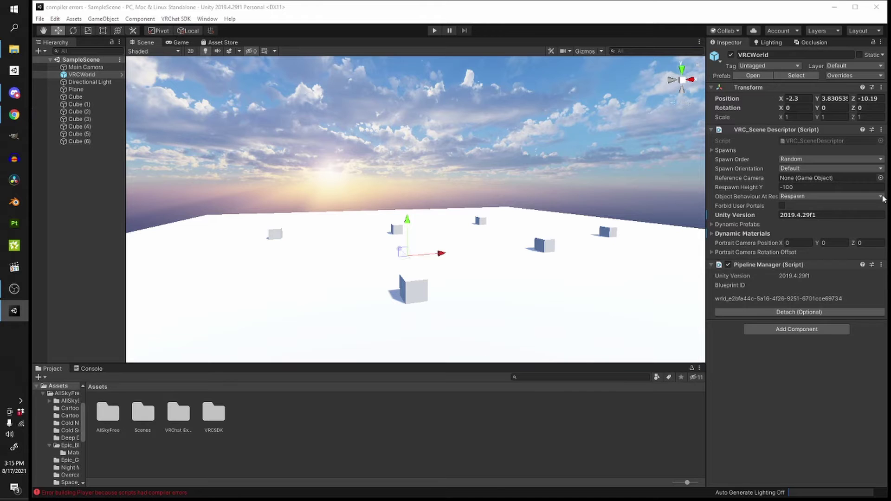
scroll(632, 218, down, 1)
right_drag(628, 222, 621, 235)
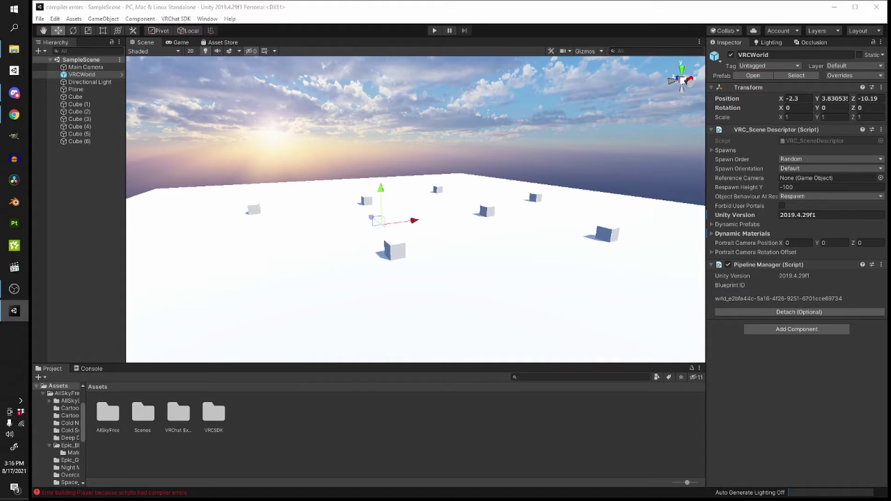
right_drag(549, 146, 469, 137)
middle_drag(469, 136, 421, 127)
right_drag(422, 127, 440, 149)
middle_drag(440, 149, 457, 171)
right_drag(398, 149, 424, 168)
middle_drag(425, 168, 506, 212)
click(74, 90)
click(81, 76)
right_drag(304, 143, 374, 168)
scroll(374, 169, up, 3)
middle_drag(374, 169, 395, 179)
right_drag(395, 179, 351, 176)
mouse_move(350, 177)
middle_down()
mouse_move(356, 164)
mouse_move(344, 185)
middle_up()
scroll(343, 186, up, 1)
scroll(343, 187, down, 2)
right_drag(343, 187, 361, 149)
scroll(404, 152, down, 2)
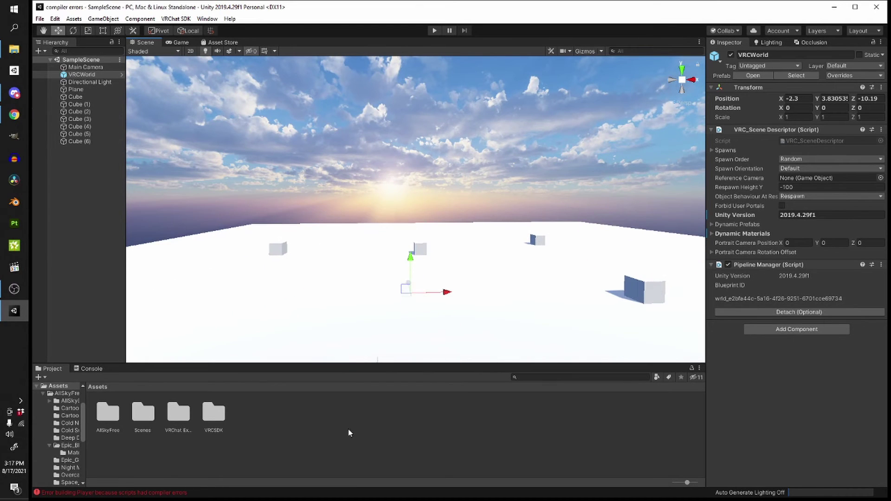
right_drag(466, 178, 492, 156)
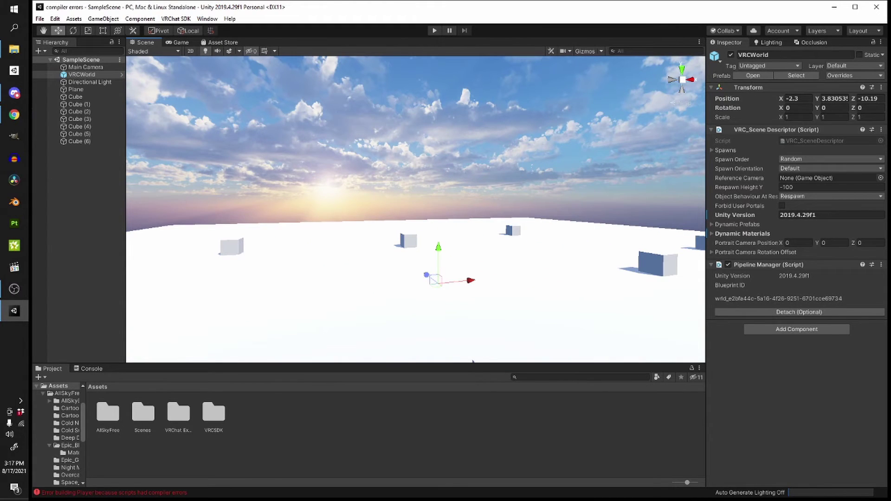
Try to build and publish the world for Windows with the VRChat SDK, keeping the open scene without reloading it.
drag(890, 116, 542, 47)
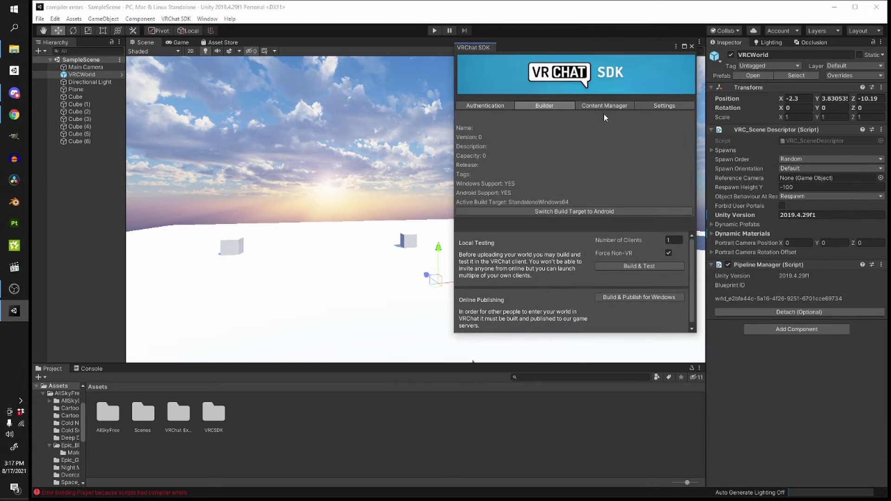
click(639, 297)
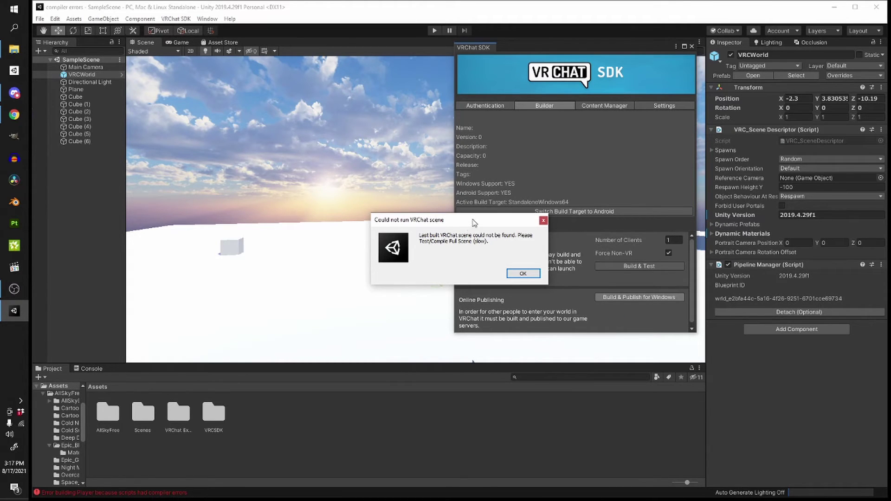
drag(441, 220, 379, 176)
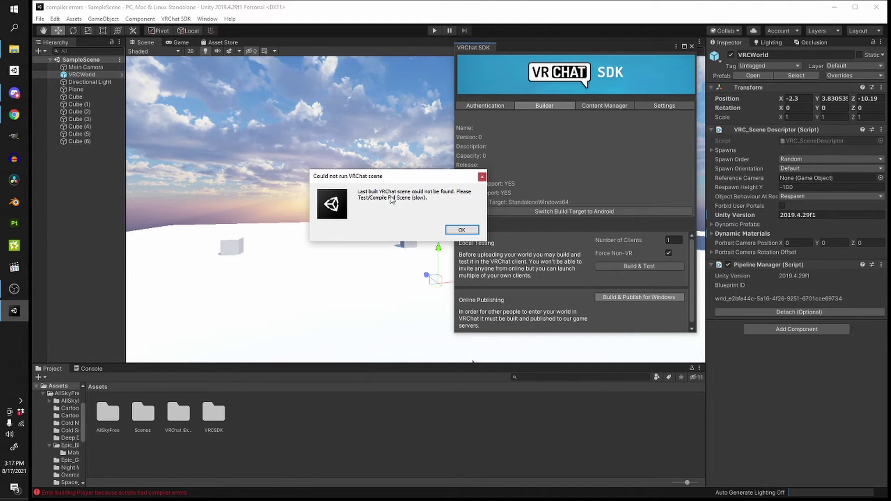
click(461, 229)
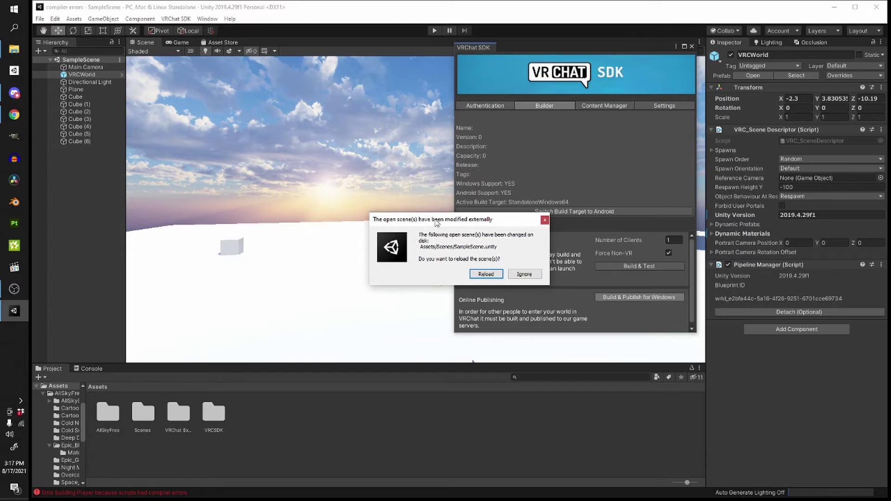
click(529, 276)
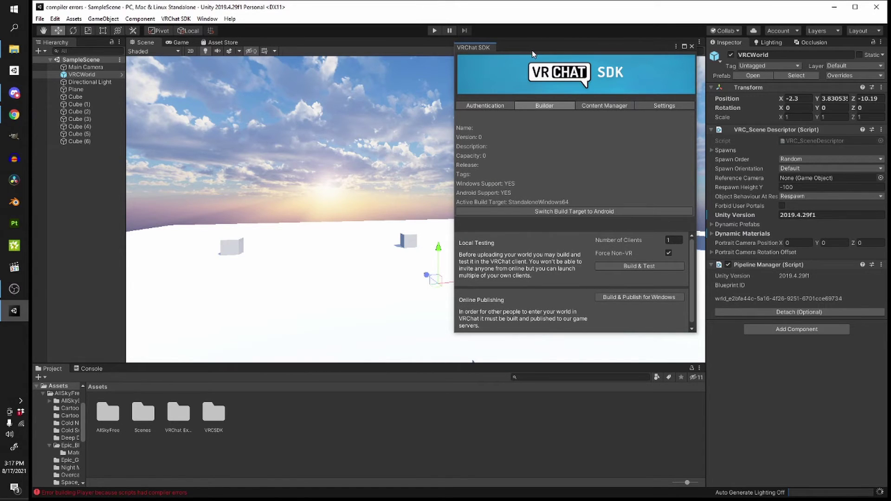
drag(534, 51, 890, 50)
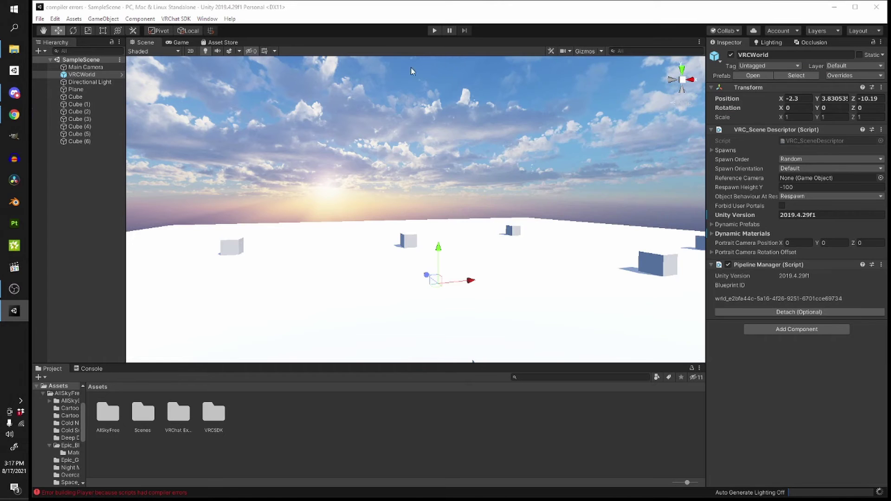
Examine the compiler errors in the Console to find which asset script they refer to.
right_drag(404, 68, 341, 168)
key(f)
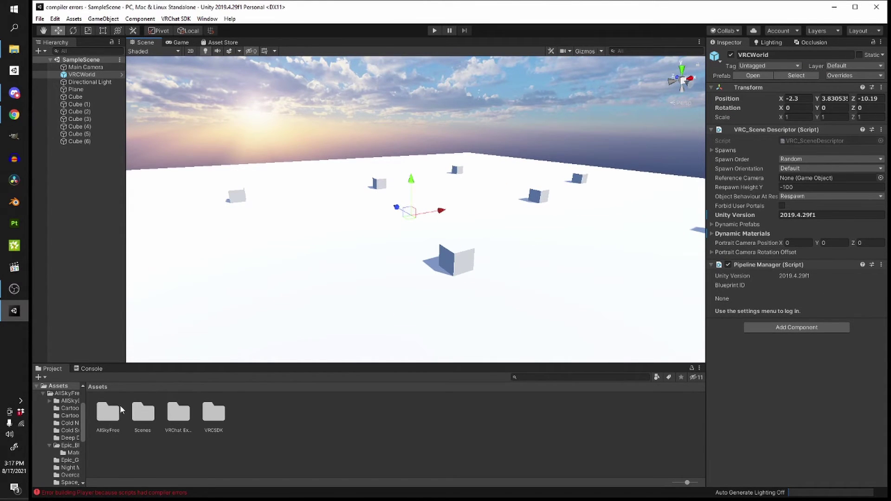
click(88, 370)
drag(120, 365, 130, 281)
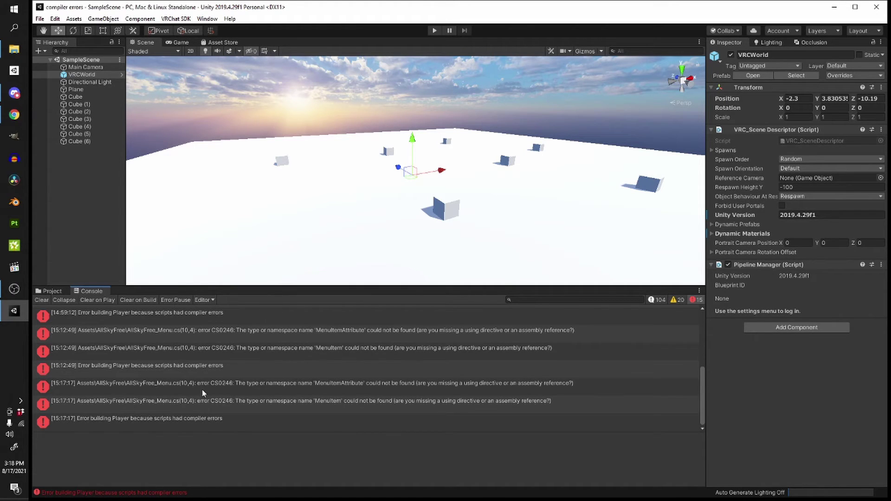
click(51, 291)
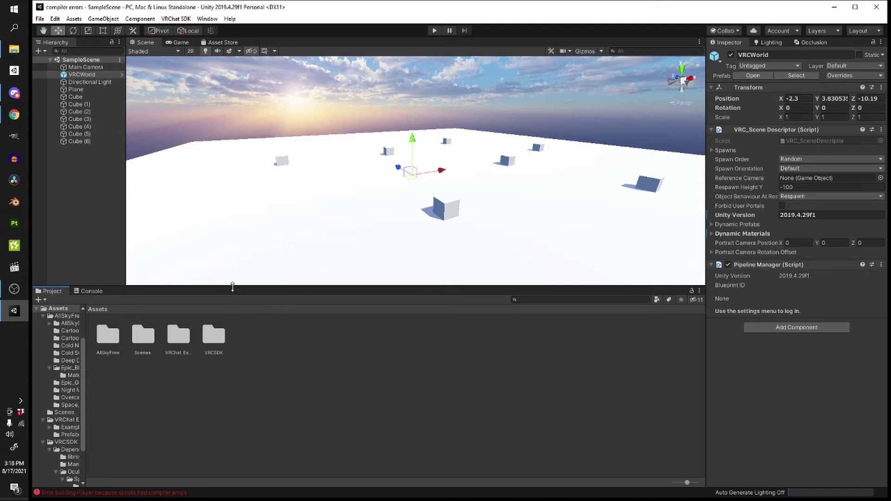
drag(233, 287, 287, 344)
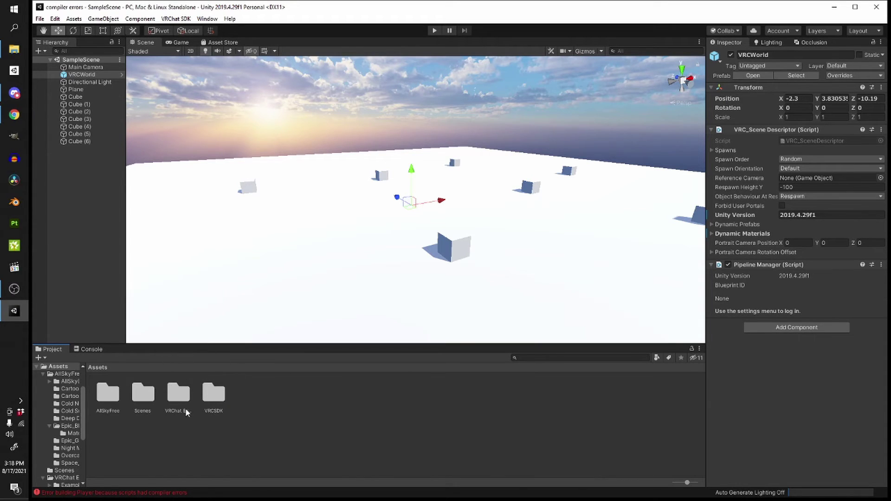
click(91, 350)
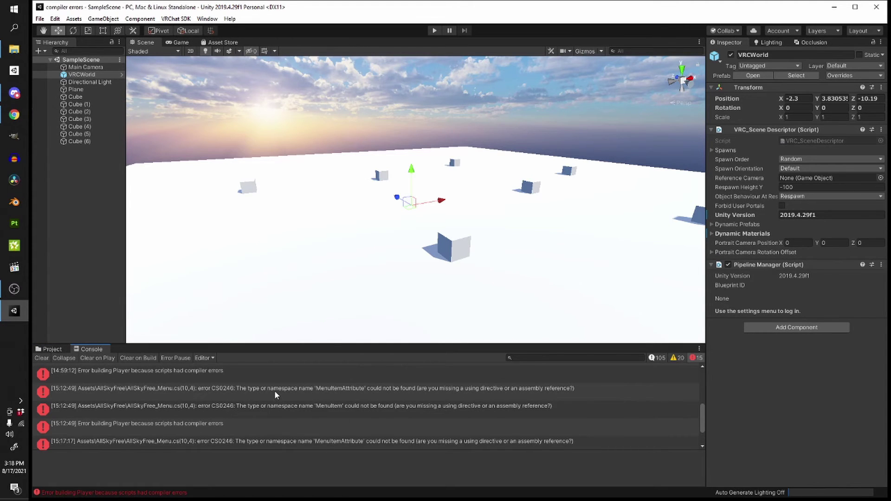
click(41, 351)
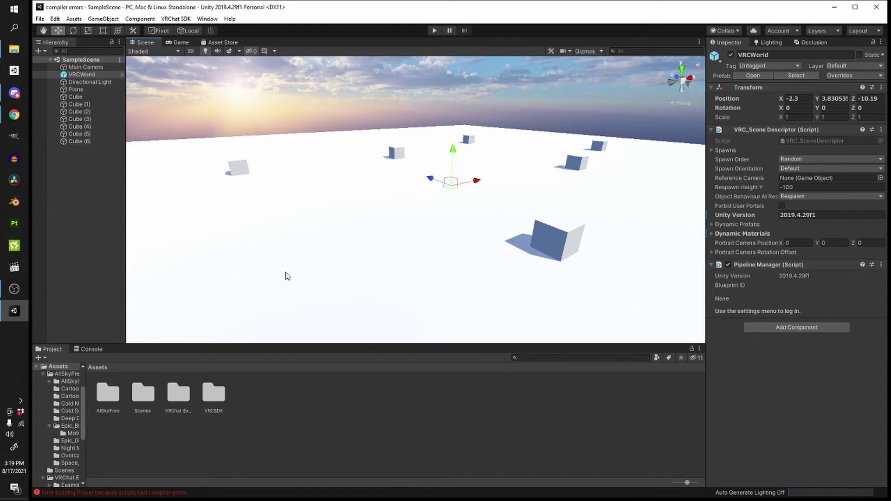
Delete the AllSkyFree_Menu.cs script from the AllSkyFree assets folder.
right_drag(315, 239, 336, 225)
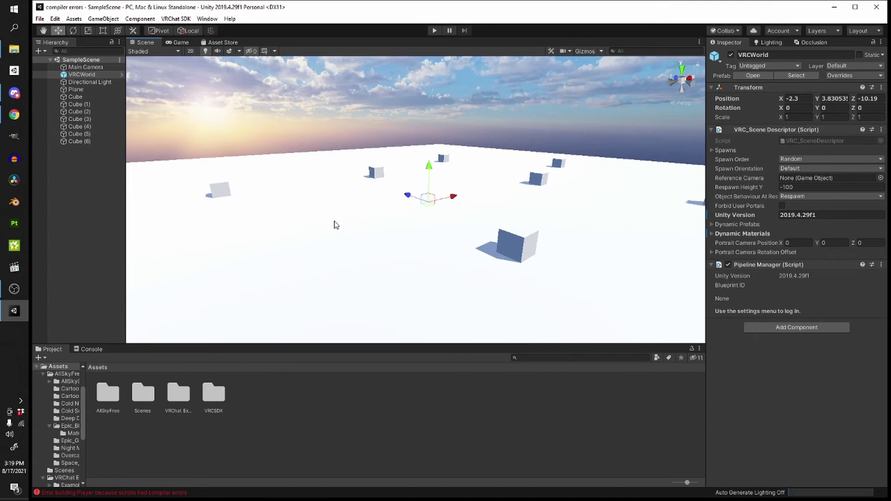
middle_drag(336, 224, 316, 263)
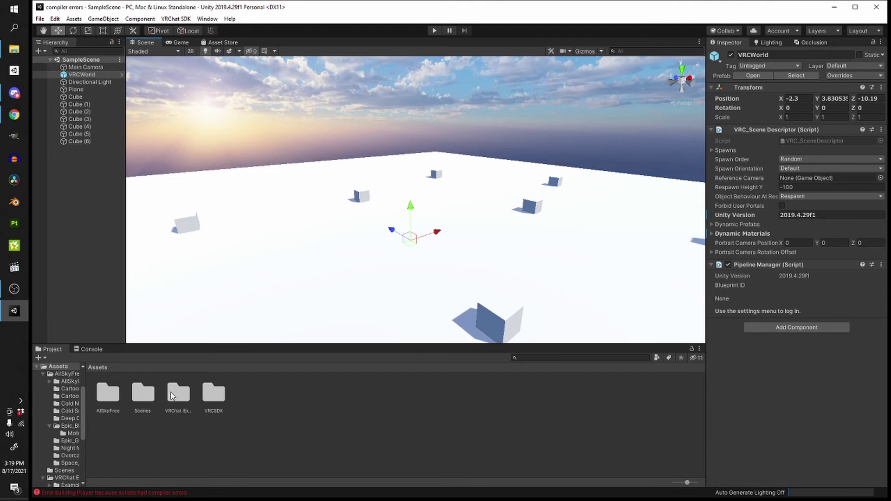
double_click(113, 399)
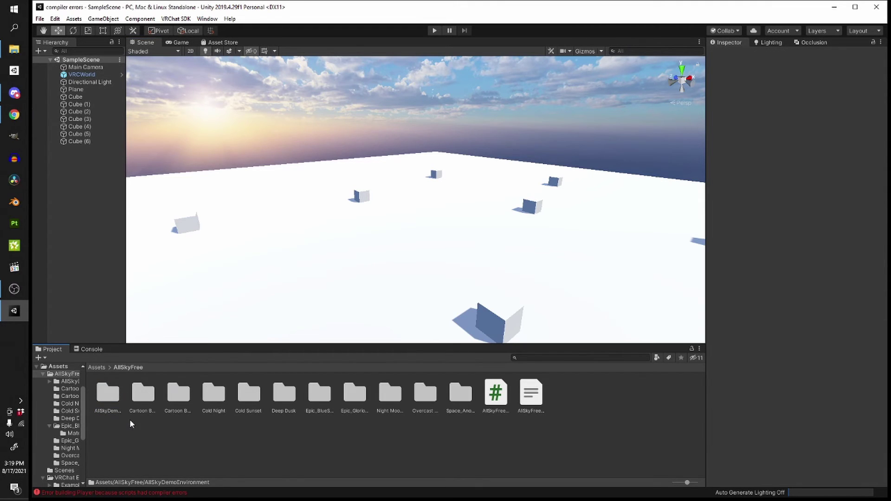
right_drag(352, 330, 358, 296)
middle_drag(358, 296, 392, 281)
alt+drag(393, 285, 347, 281)
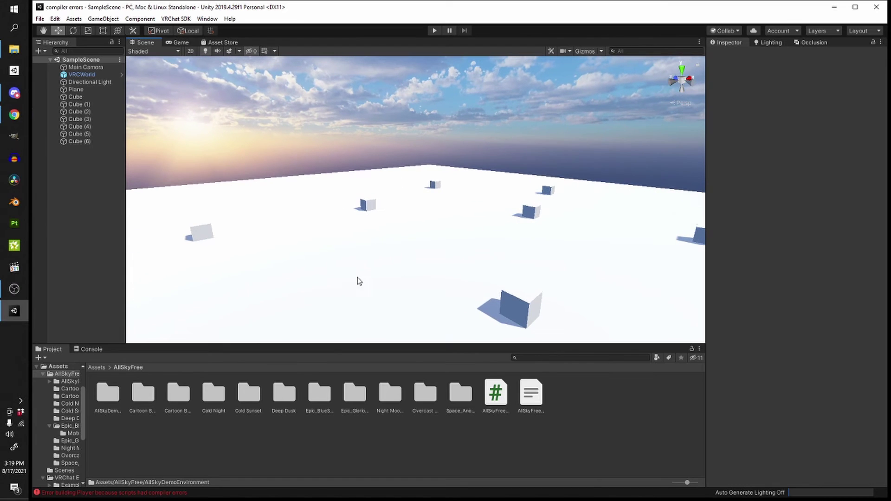
click(500, 405)
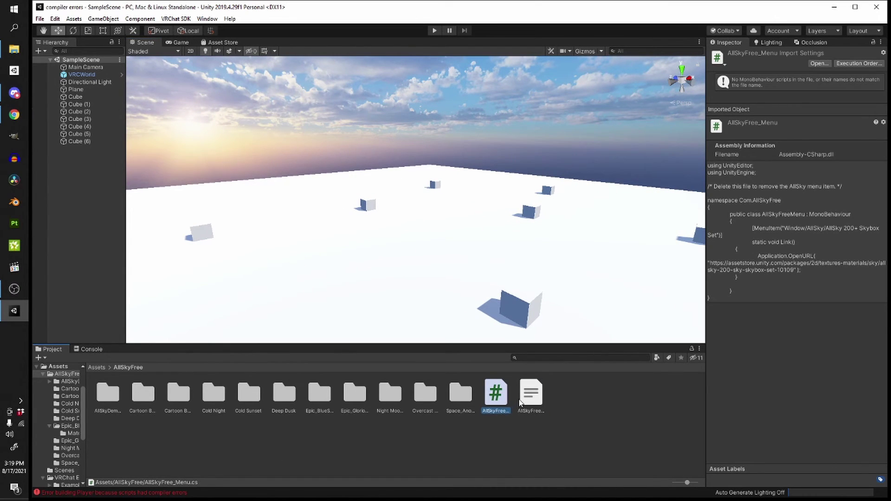
click(522, 402)
click(492, 405)
key(Delete)
click(494, 274)
Look through the contents of the AllSkyDemoEnvironment folder and delete it from the AllSkyFree assets.
click(454, 395)
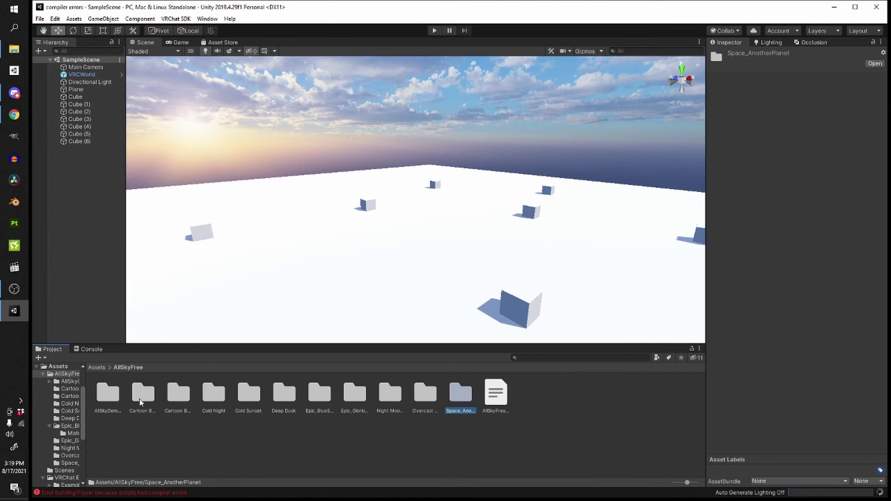
click(110, 399)
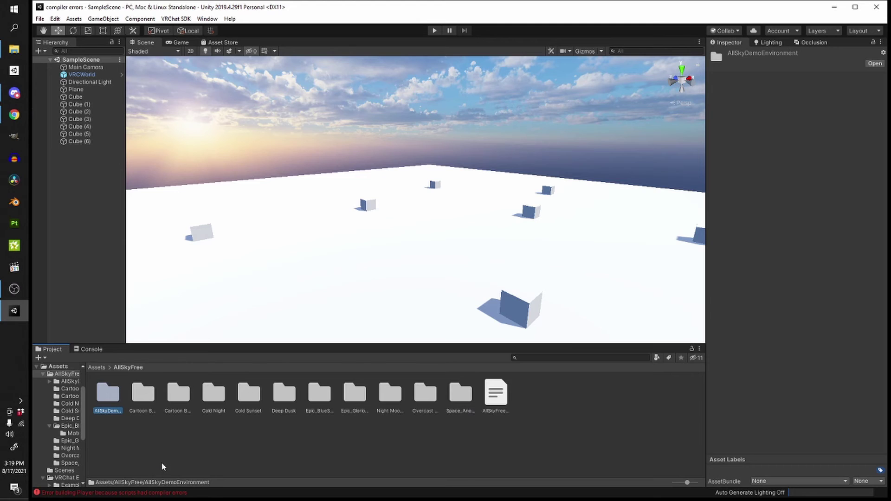
double_click(110, 402)
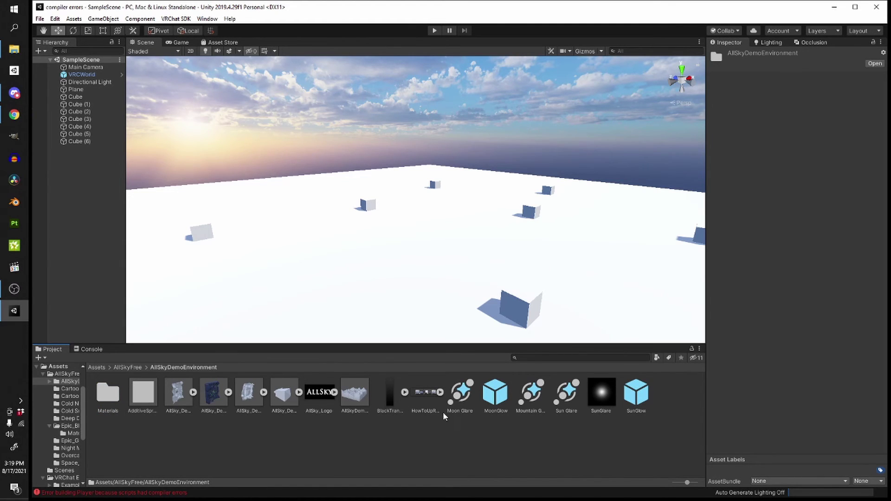
double_click(110, 392)
click(179, 367)
click(135, 366)
click(116, 391)
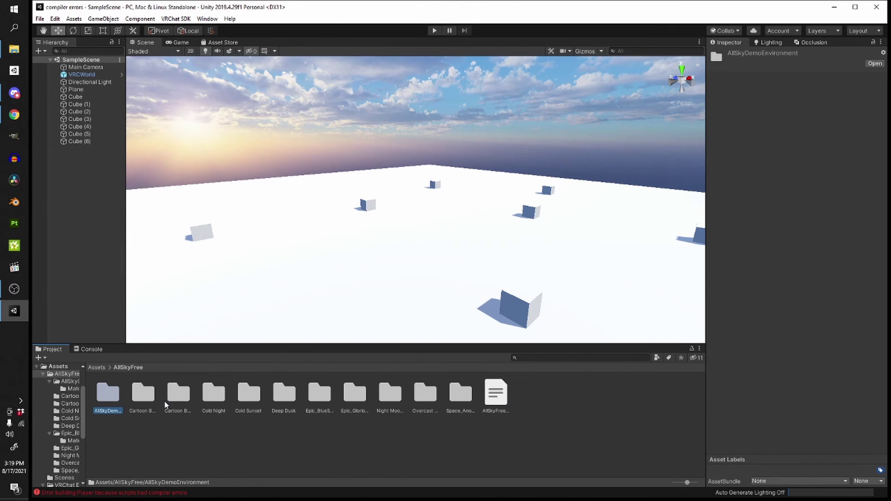
key(Delete)
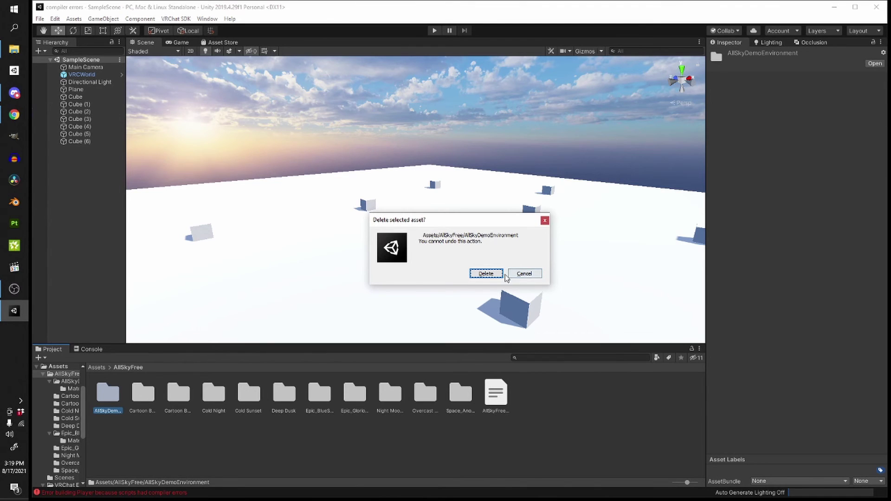
click(486, 273)
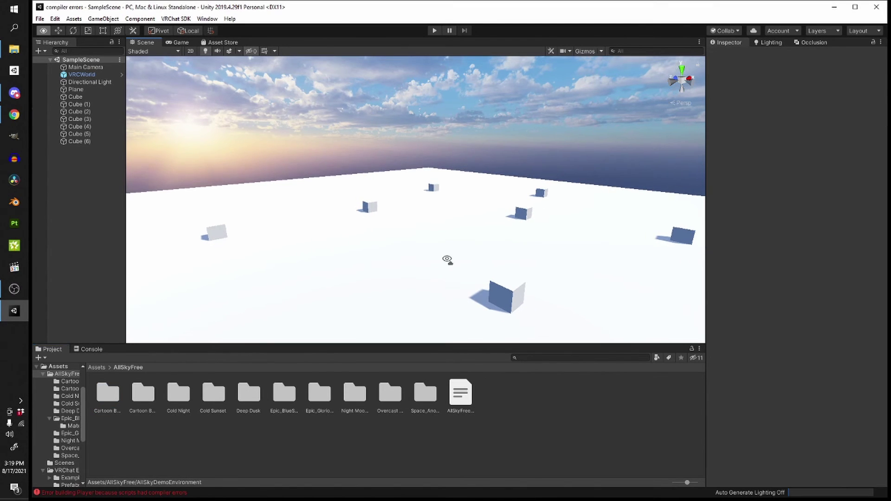
Delete the AllSkyFree_Readme.txt file and return to the root Assets folder.
click(469, 397)
key(Delete)
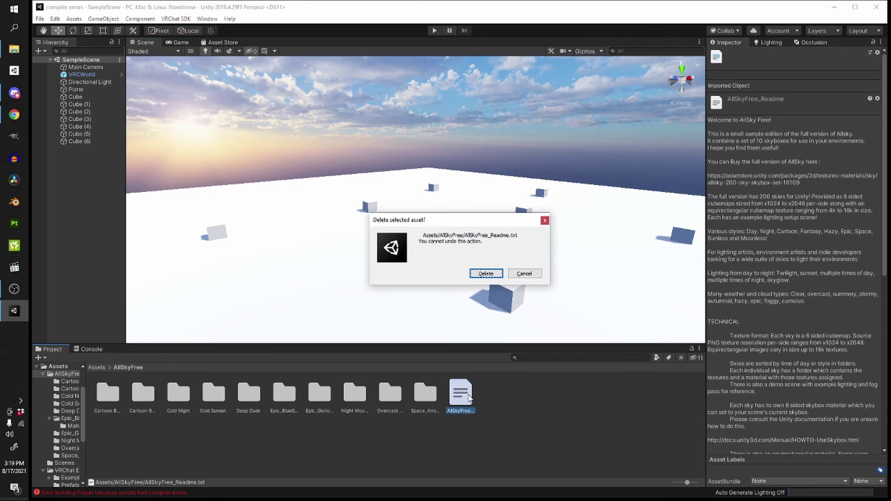
key(Return)
click(95, 368)
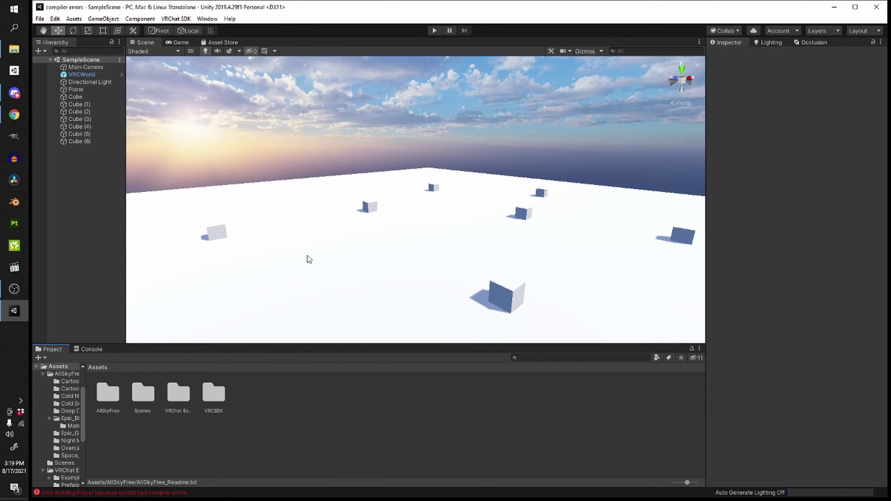
Recheck the Console errors and run Build & Publish for Windows, ignoring the request to reload the externally modified scene.
click(92, 349)
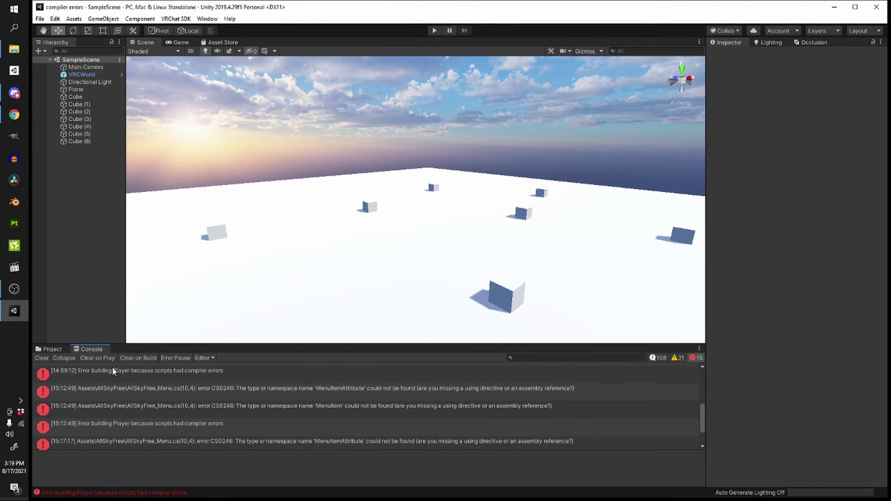
click(48, 349)
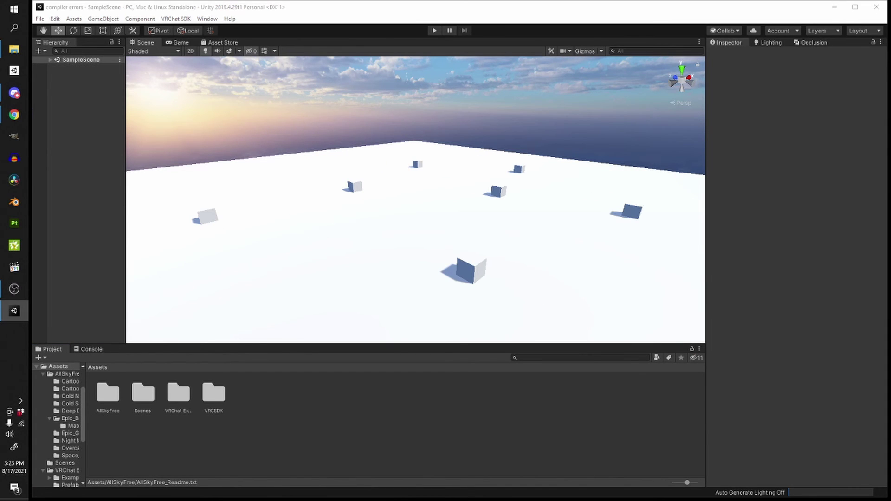
drag(890, 240, 619, 80)
click(683, 330)
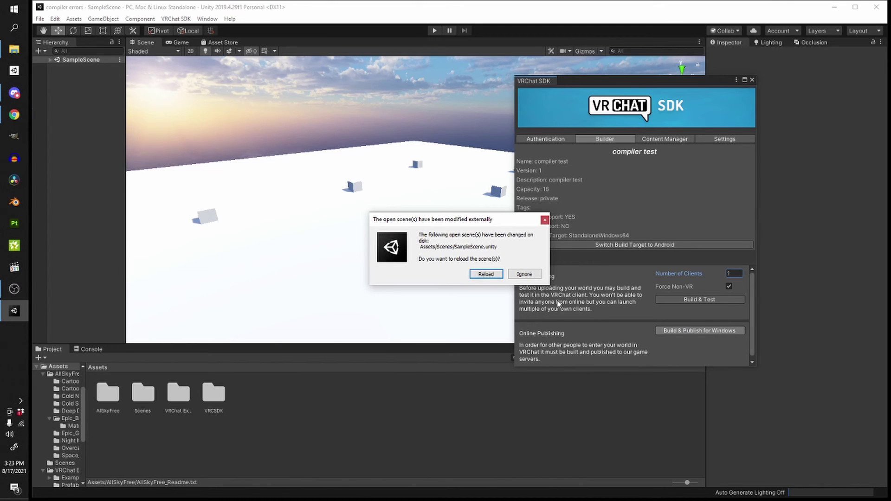
click(525, 274)
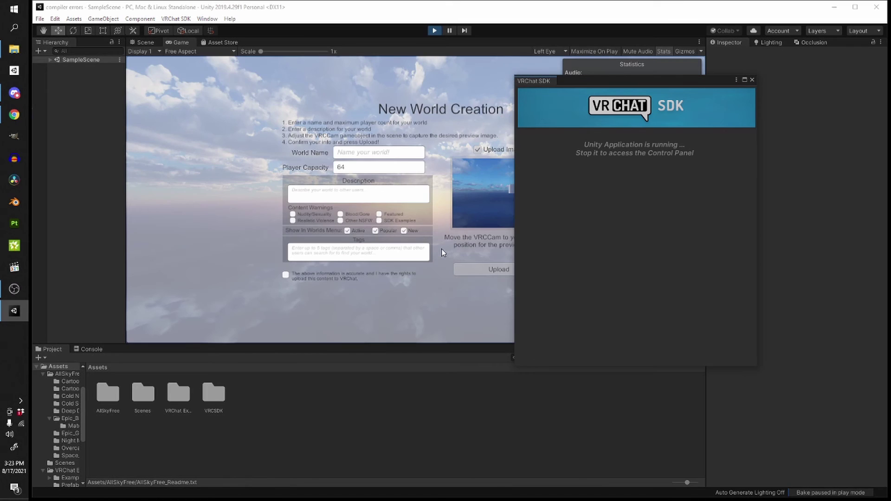
Uncover the world configuration form, confirm the content rights statement, and upload the compiler test world to VRChat.
drag(547, 78, 626, 87)
click(314, 275)
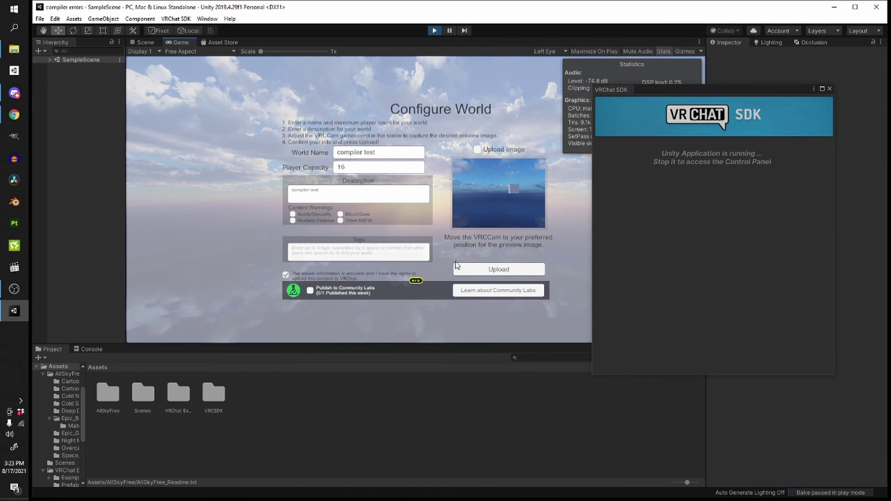
click(527, 271)
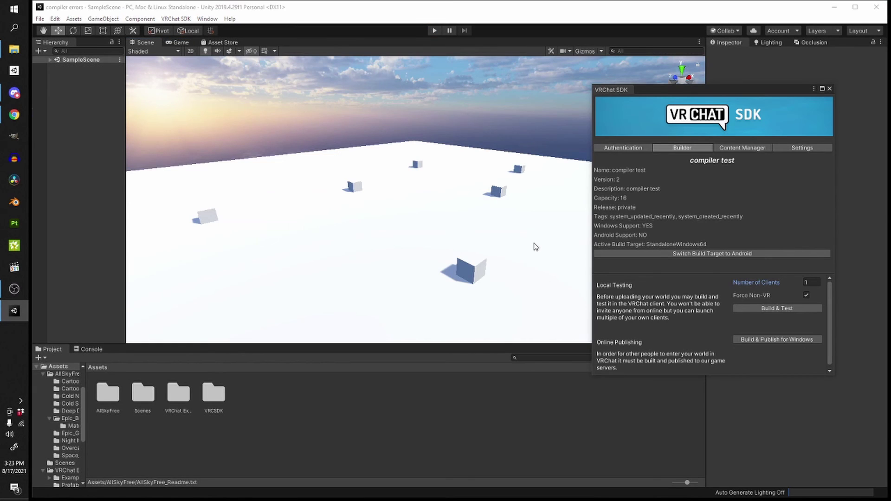
Look over the cubes on the plane in the scene and move the VRChat SDK window out of the way.
scroll(533, 255, up, 1)
scroll(473, 207, down, 1)
right_drag(474, 207, 461, 252)
scroll(470, 223, down, 1)
drag(647, 88, 615, 500)
right_drag(695, 188, 527, 203)
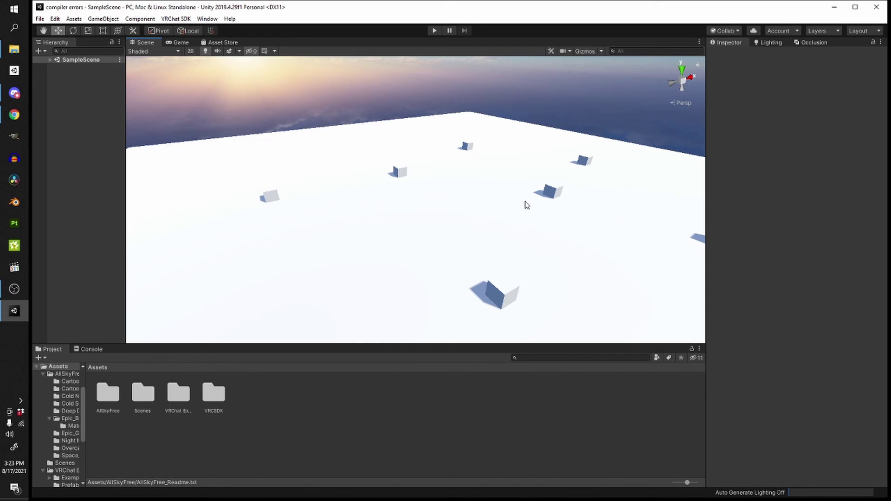
click(326, 430)
click(220, 399)
shift+click(109, 393)
right_click(365, 415)
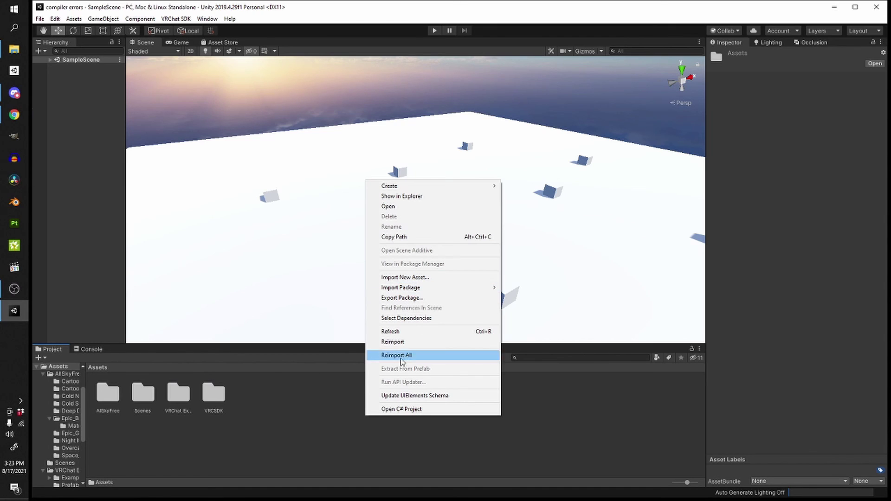
click(333, 407)
right_click(323, 406)
click(287, 400)
click(108, 396)
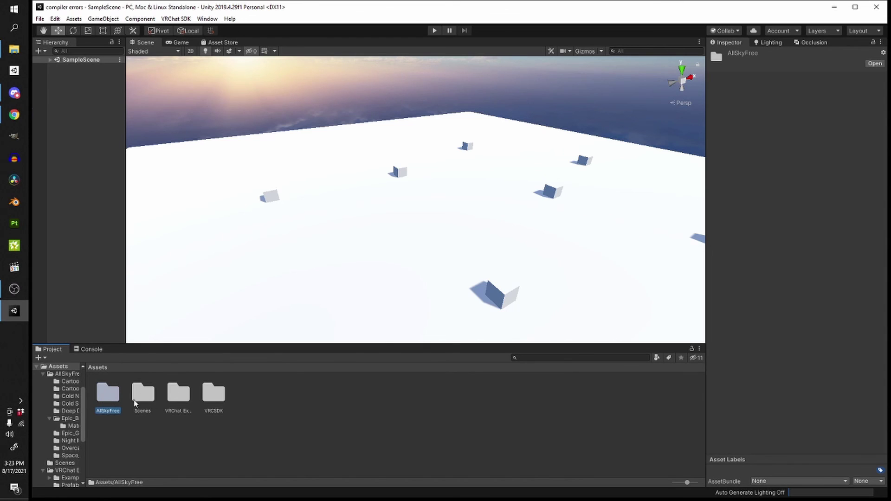
click(133, 400)
right_click(127, 421)
click(183, 471)
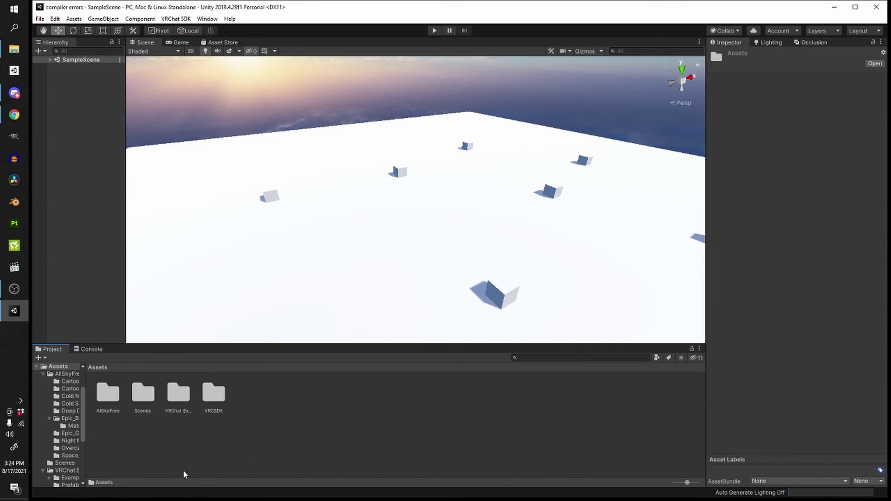